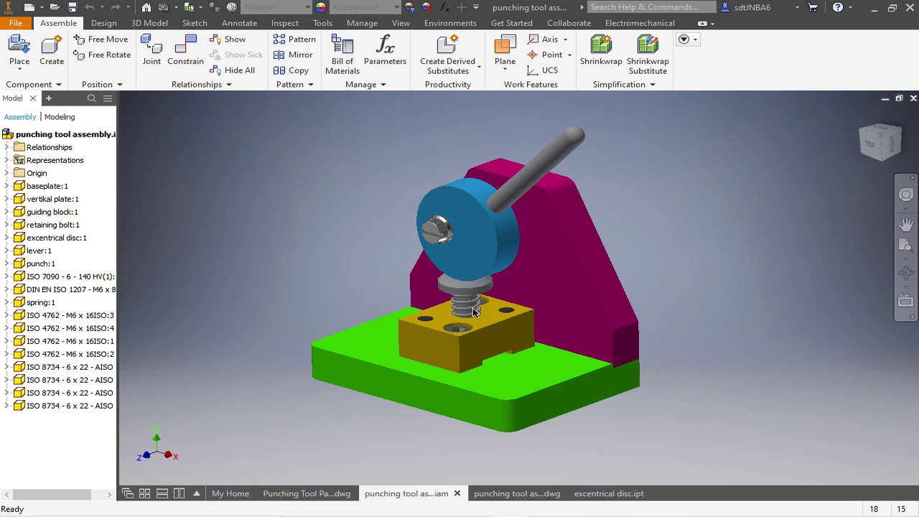
# Check the spring specification (i=3, d=1mm, Dm=10mm) on the Punching Tool Parts drawing, then return to the assembly
pyautogui.scroll(5, 464, 301)
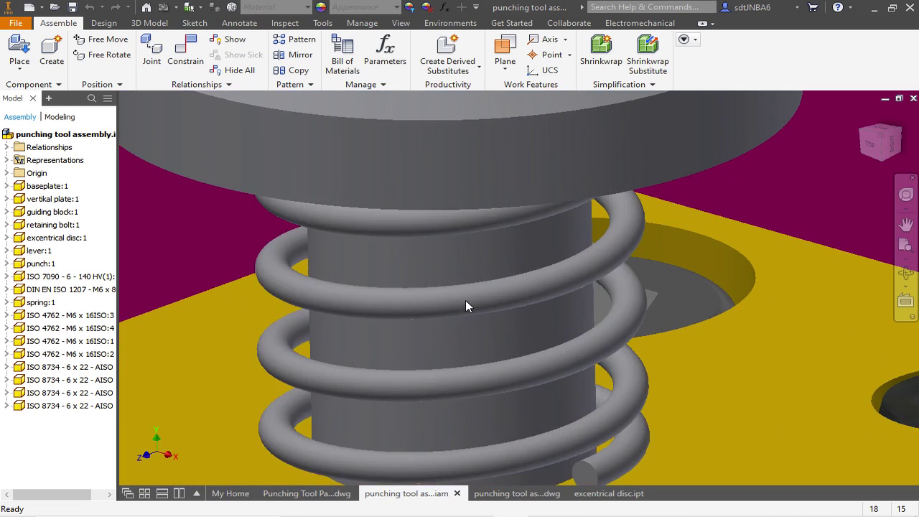
pyautogui.scroll(-5, 470, 308)
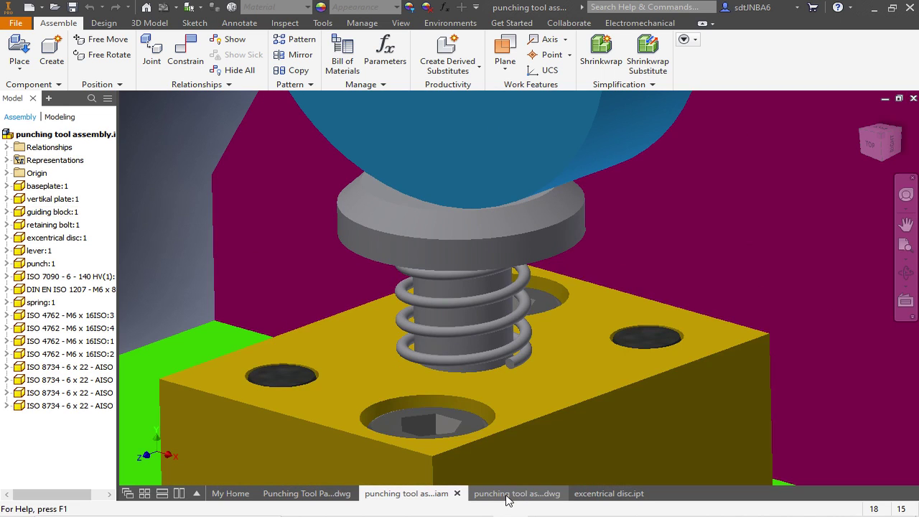
pyautogui.moveTo(343, 500)
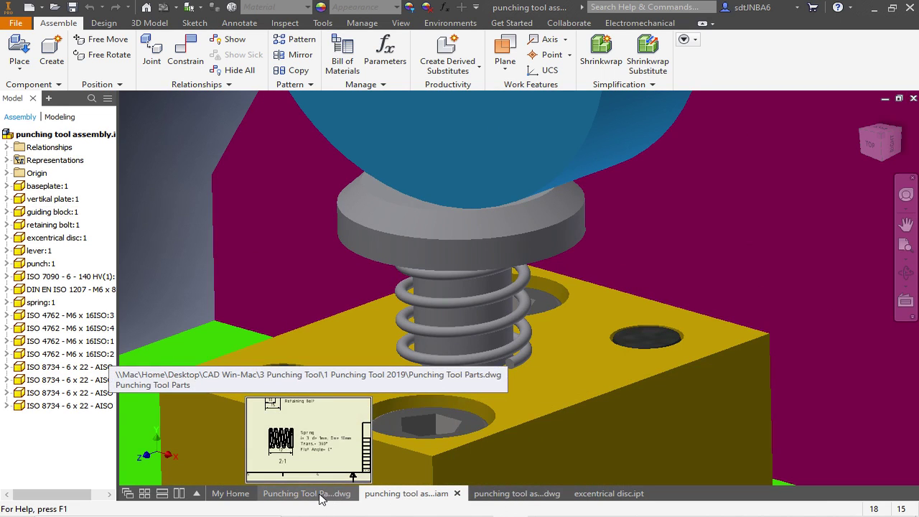
pyautogui.click(320, 497)
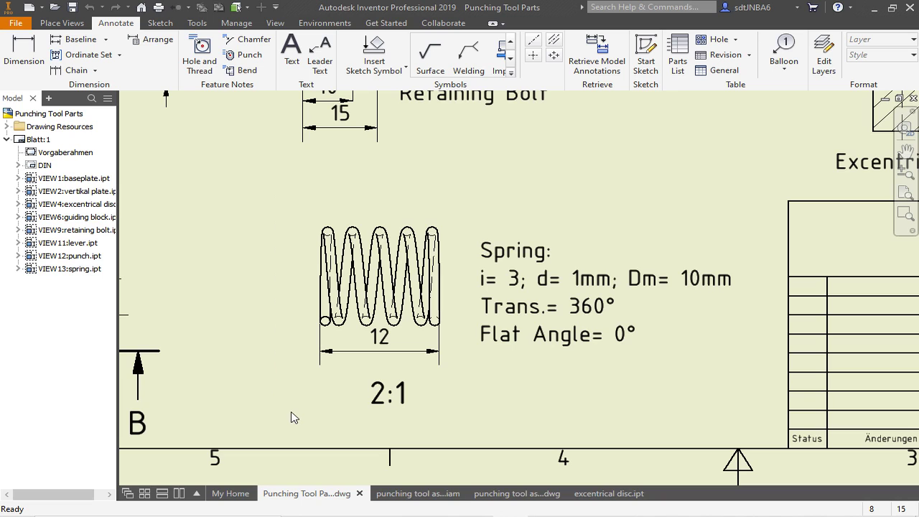
pyautogui.click(410, 494)
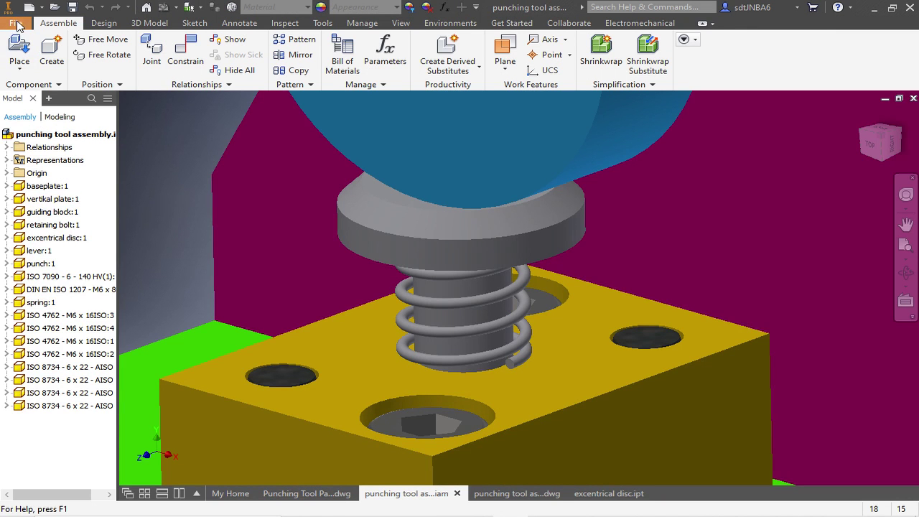
# Create a new part, Part5, from the Norm.ipt template, accepting the style conflict warning
pyautogui.click(22, 25)
pyautogui.click(30, 66)
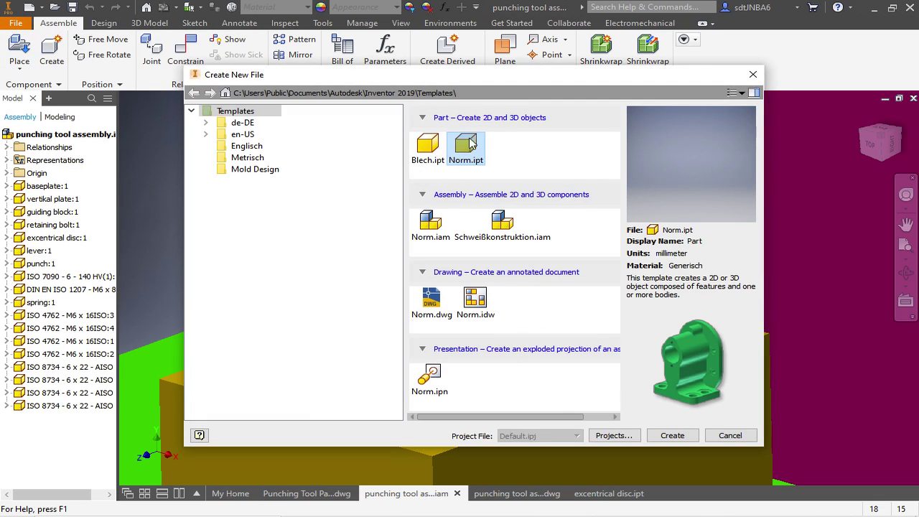
pyautogui.click(672, 435)
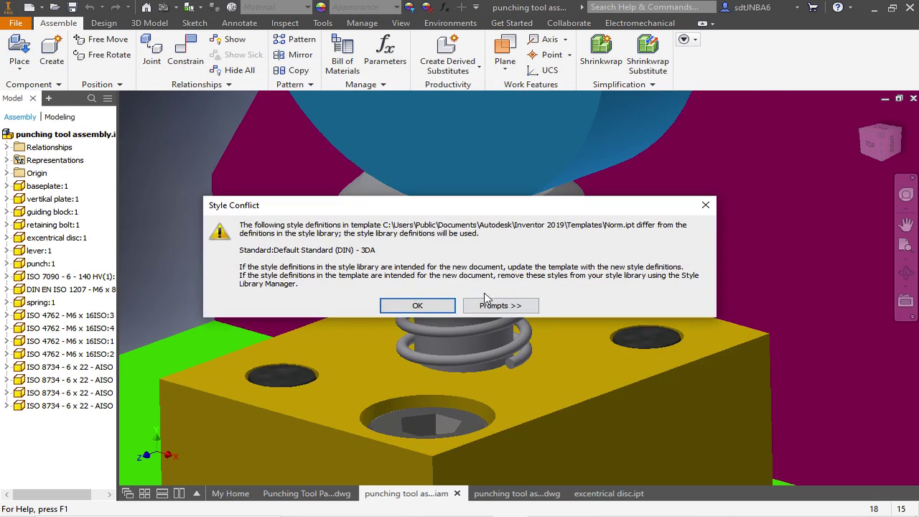
pyautogui.click(424, 307)
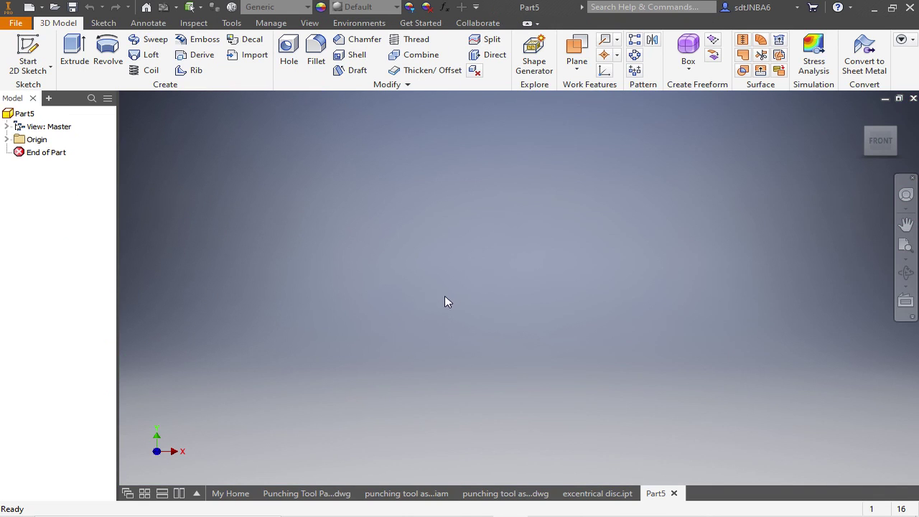
pyautogui.click(27, 45)
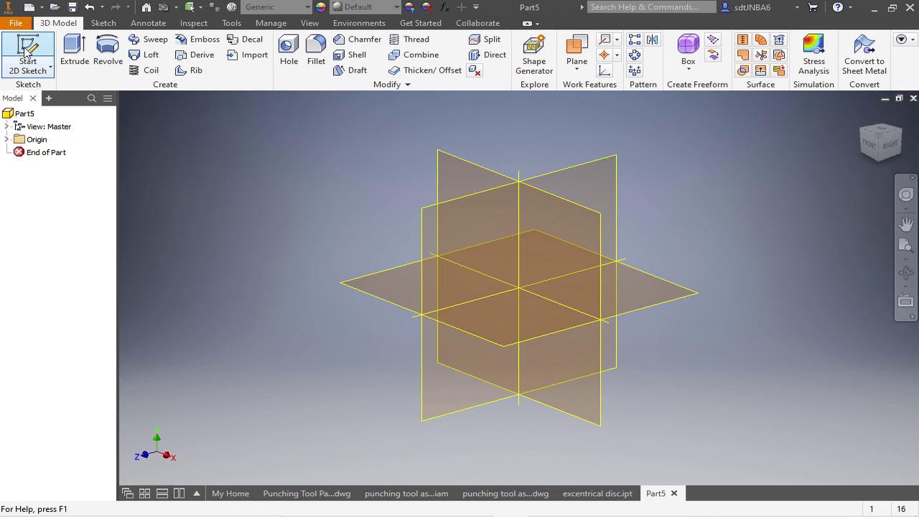
# Sketch on an origin plane and project the YZ and XZ planes as reference lines
pyautogui.click(439, 153)
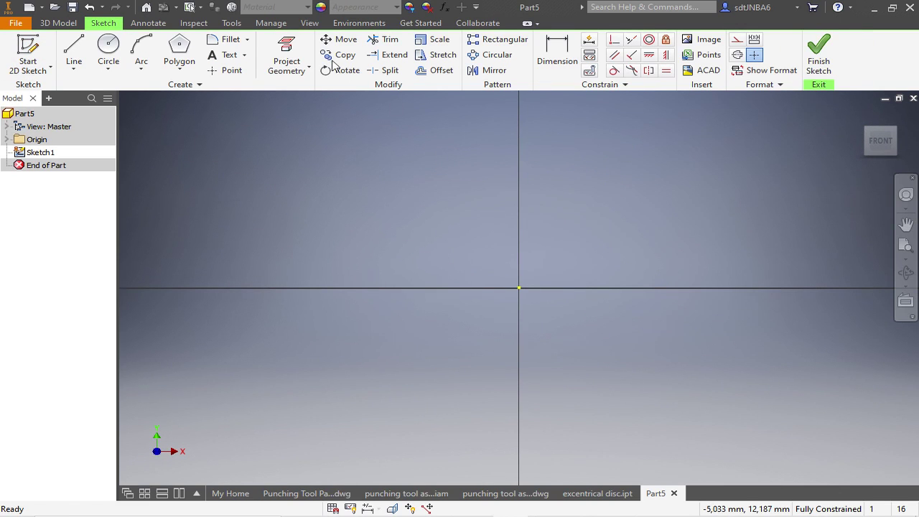
pyautogui.click(286, 45)
pyautogui.click(7, 141)
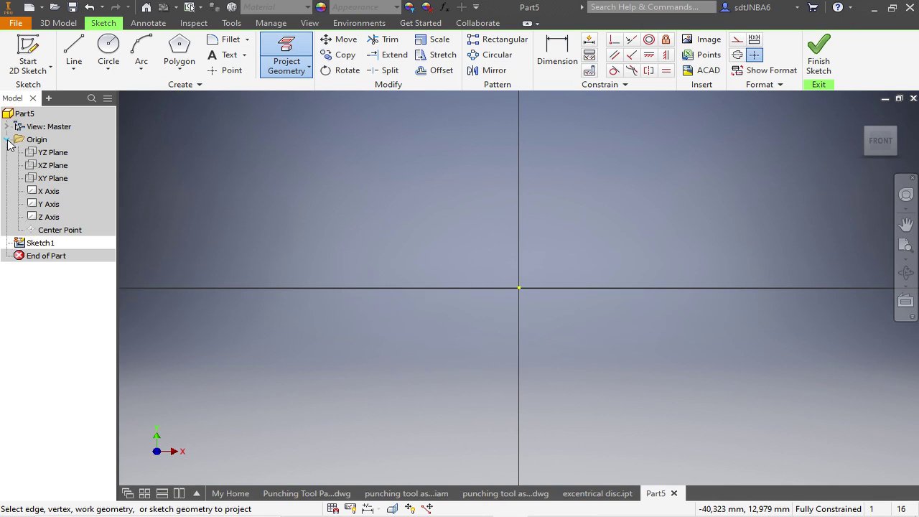
pyautogui.click(45, 153)
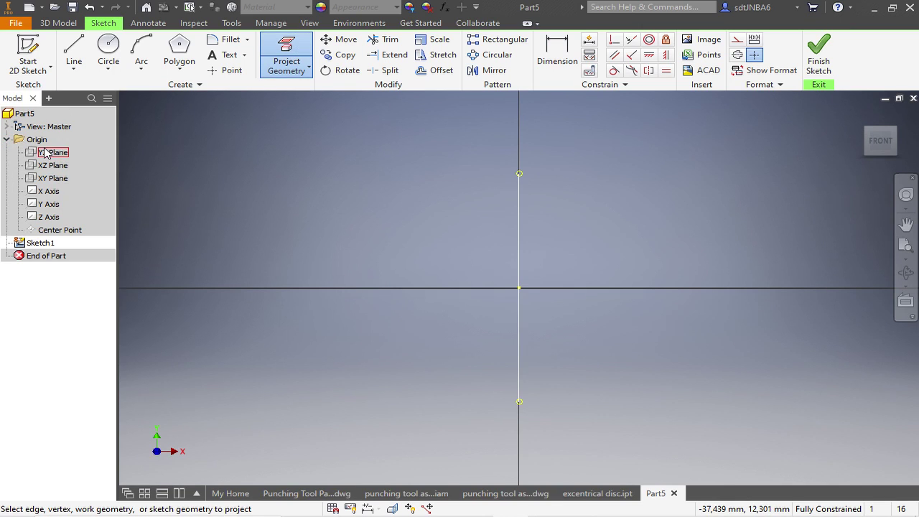
pyautogui.click(45, 153)
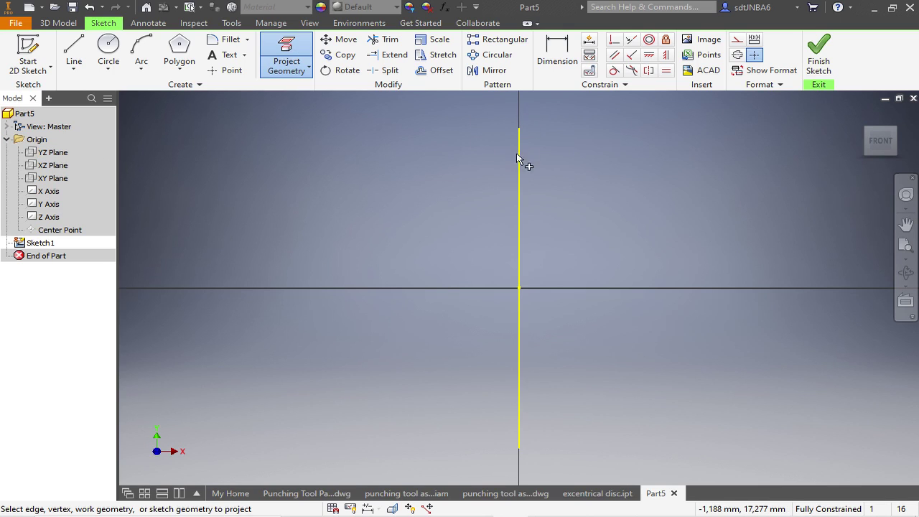
pyautogui.click(53, 166)
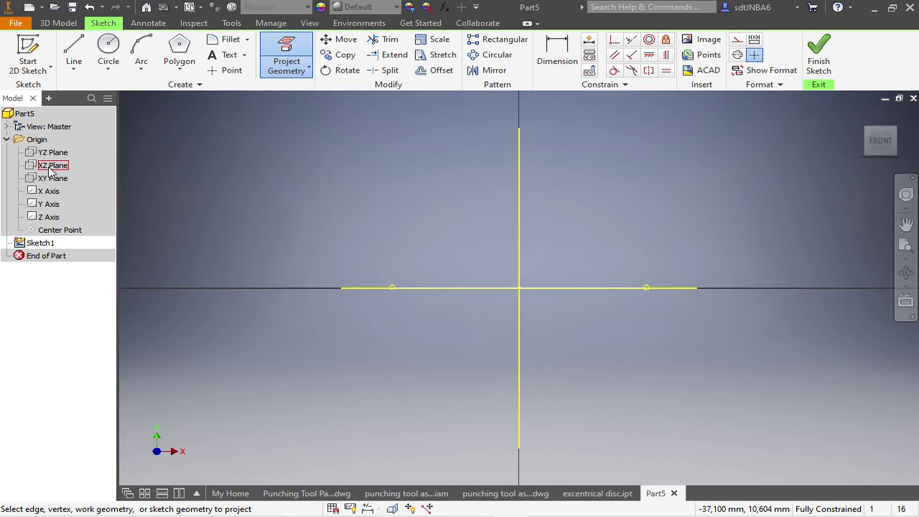
# Draw a circle on the horizontal line and dimension its diameter to 1 mm
pyautogui.click(109, 50)
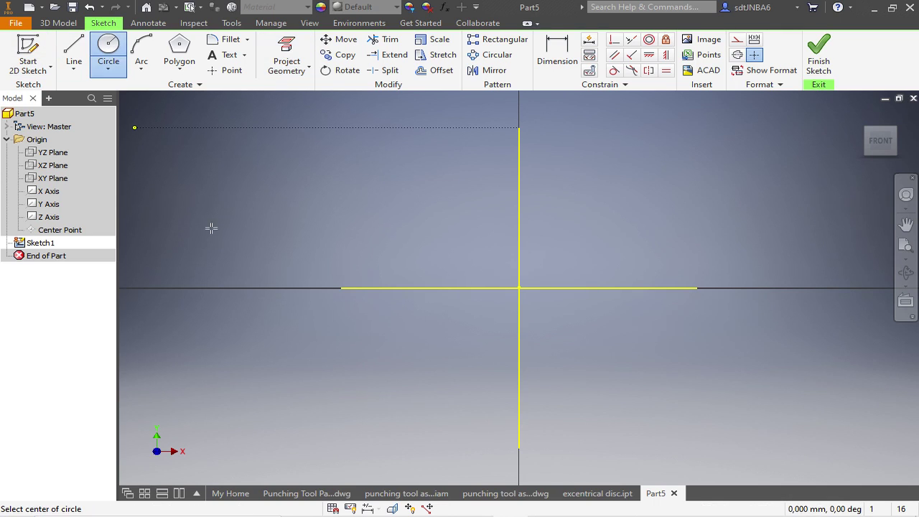
pyautogui.click(348, 288)
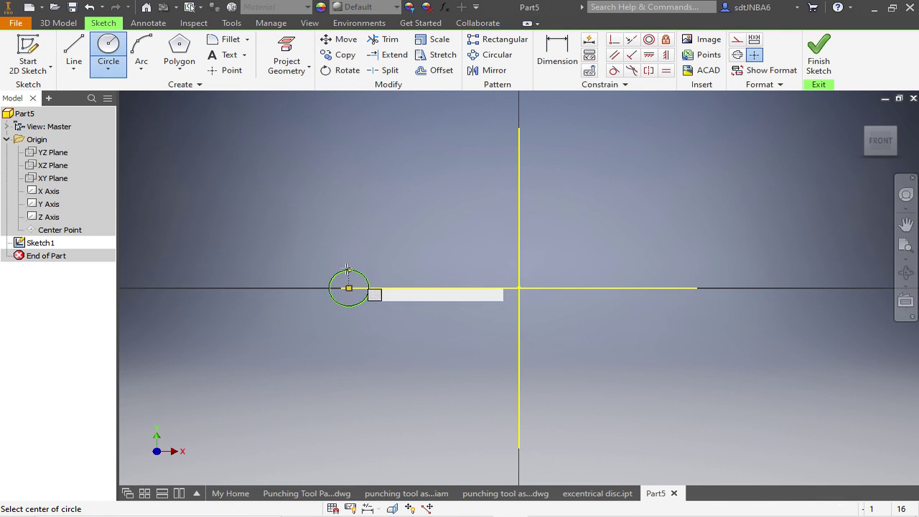
pyautogui.click(347, 268)
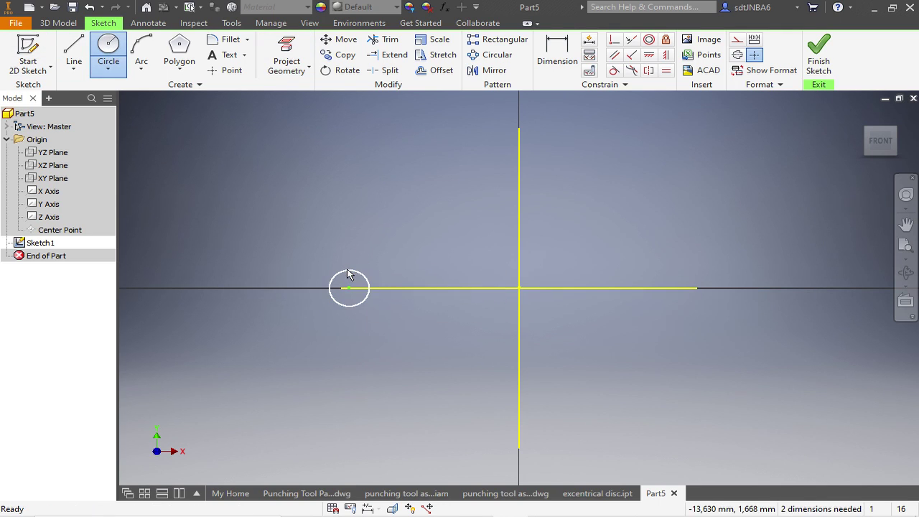
pyautogui.click(564, 44)
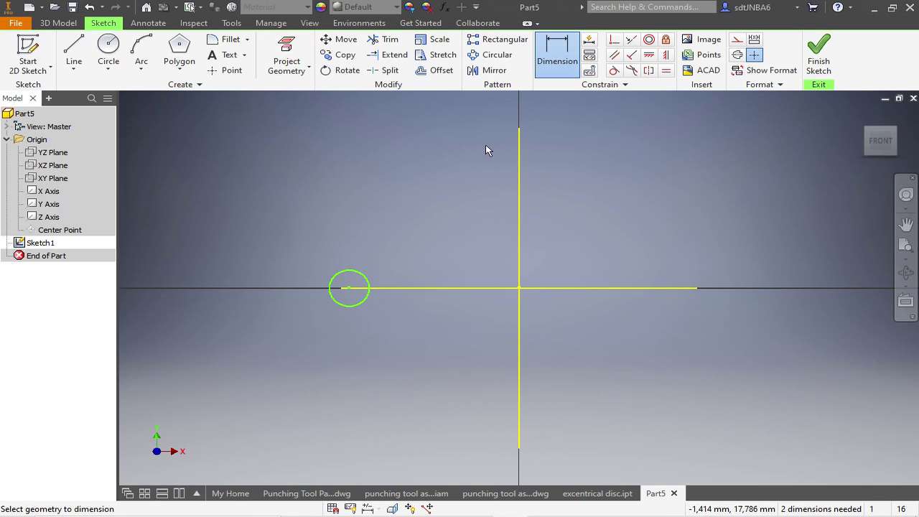
pyautogui.click(369, 285)
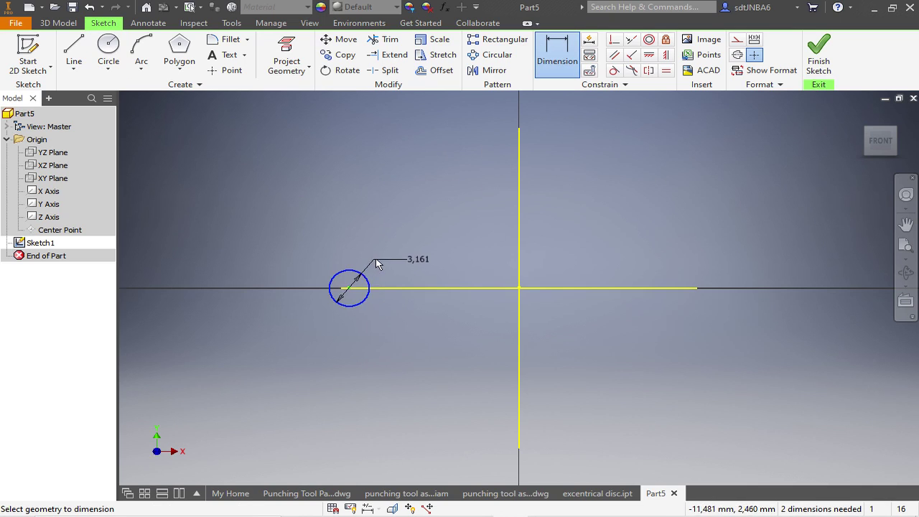
pyautogui.click(377, 262)
pyautogui.write('1')
pyautogui.press('Return')
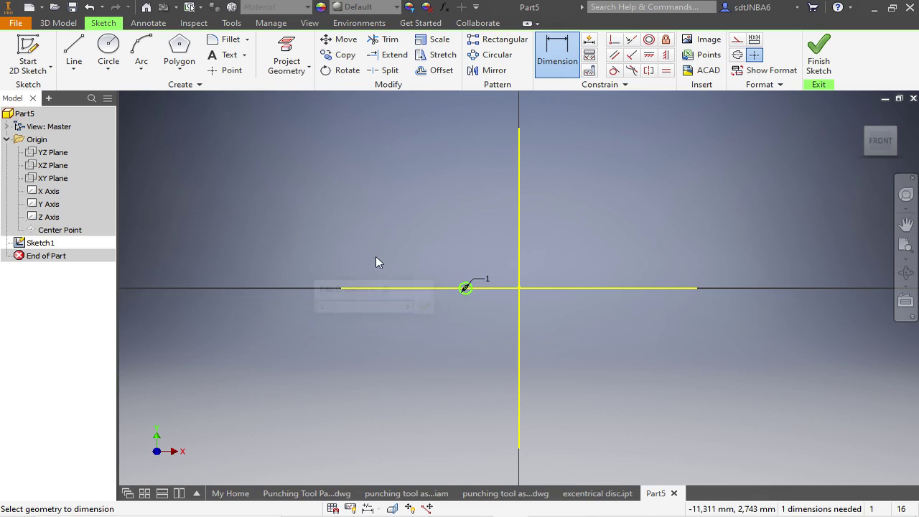
# Make the vertical line a construction axis, add a Ø10 dimension around it, and finish the sketch
pyautogui.click(513, 170)
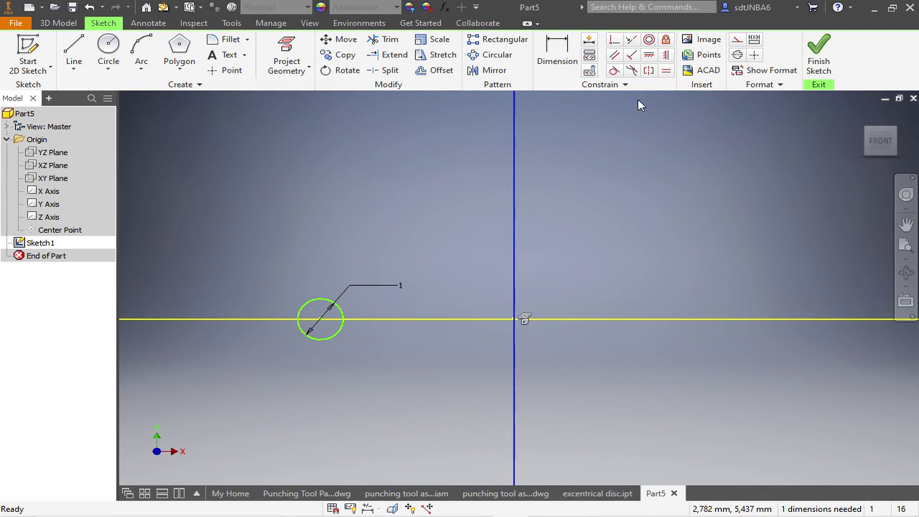
pyautogui.click(737, 56)
pyautogui.press('d')
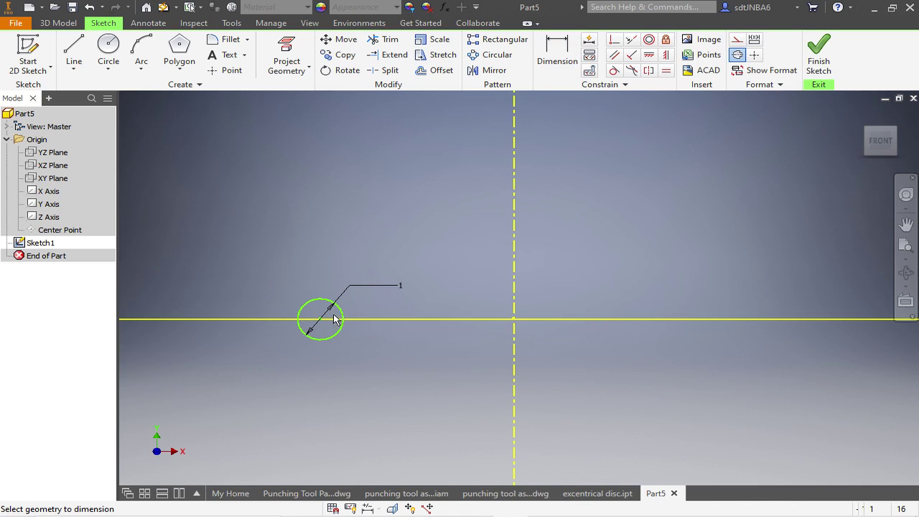
pyautogui.click(514, 275)
pyautogui.click(495, 242)
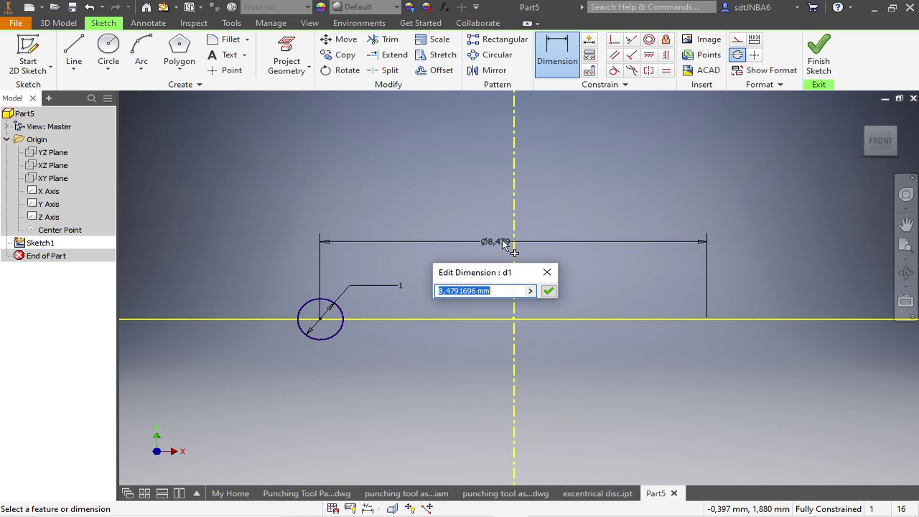
pyautogui.write('10')
pyautogui.press('Return')
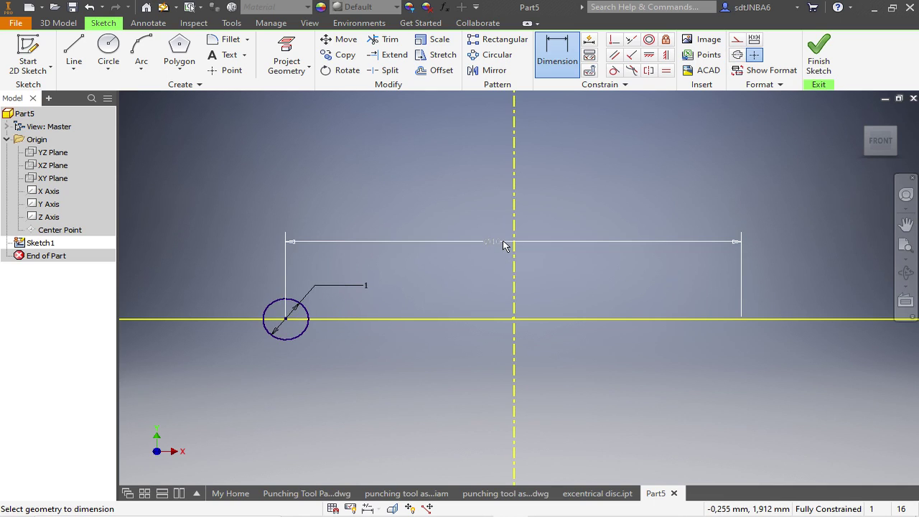
pyautogui.click(819, 56)
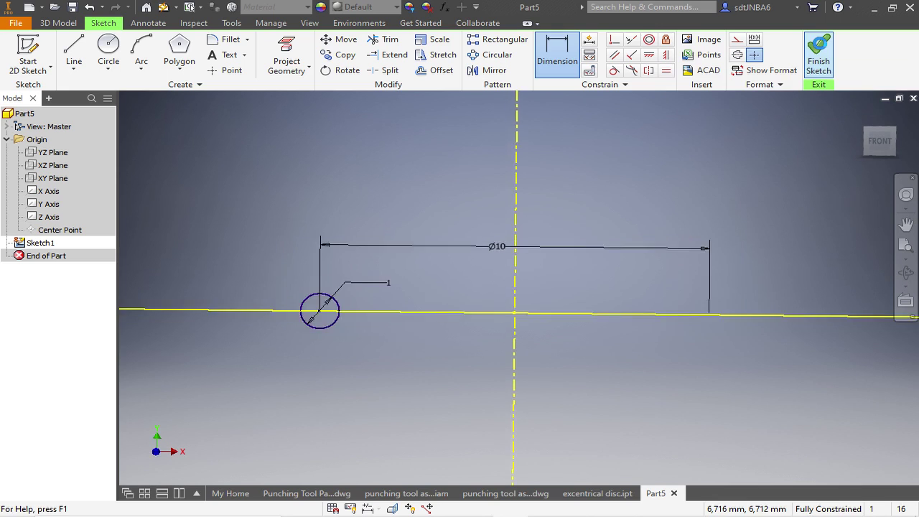
# Start a coil using the 1 mm circle as profile and the vertical line as axis
pyautogui.scroll(3, 603, 270)
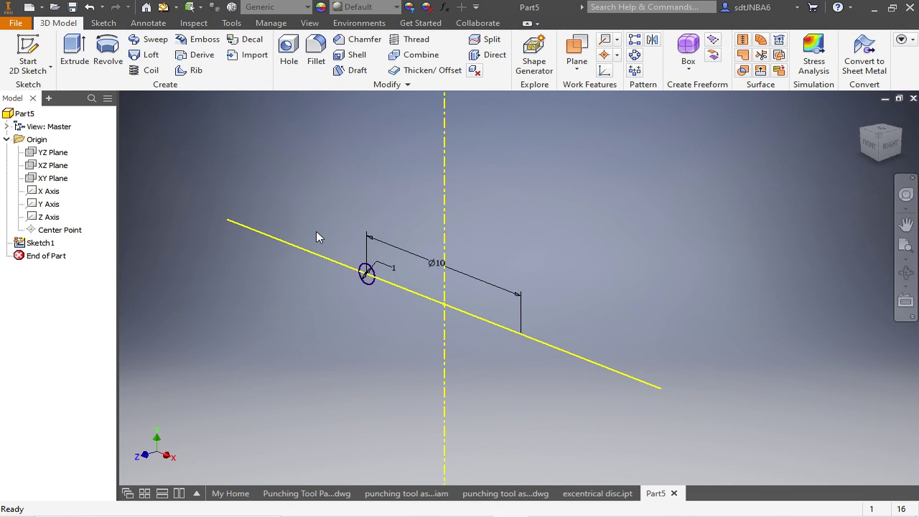
pyautogui.click(145, 70)
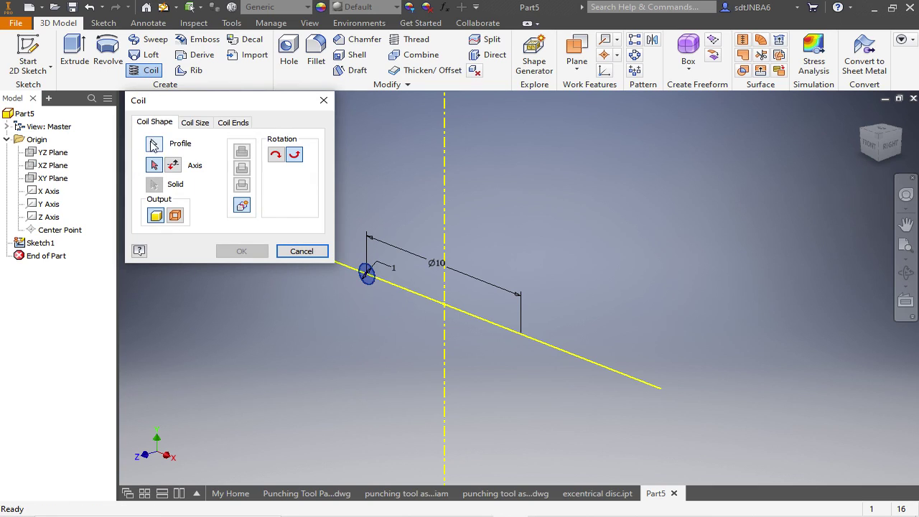
pyautogui.click(153, 143)
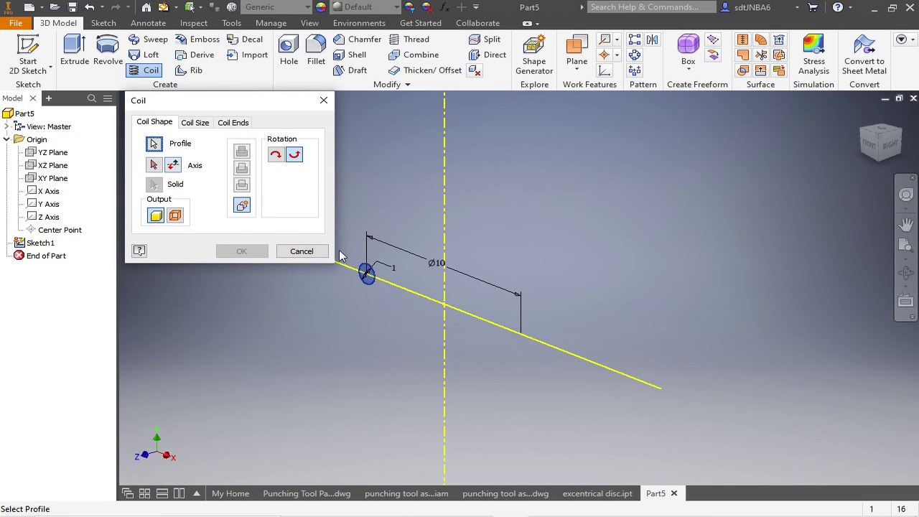
pyautogui.click(368, 274)
pyautogui.click(153, 166)
pyautogui.click(445, 186)
# Flip the coil direction so it winds upward around the axis
pyautogui.scroll(-3, 563, 192)
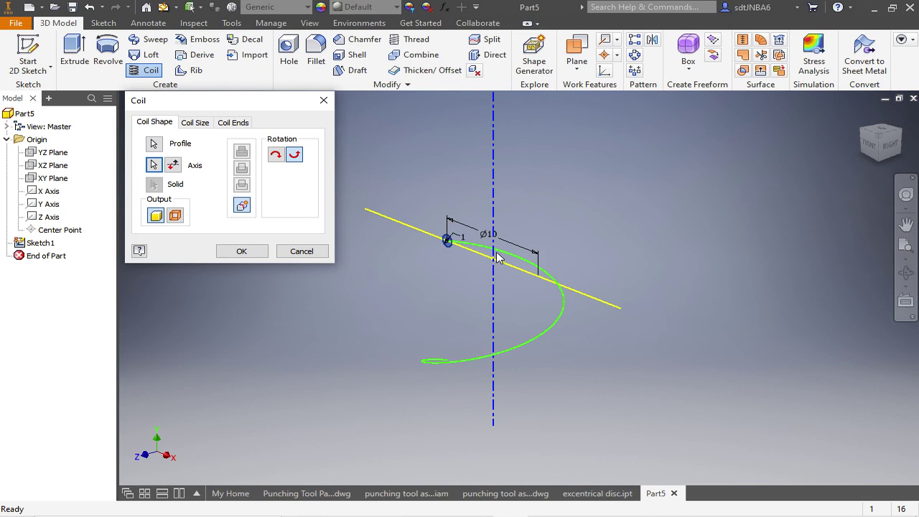
pyautogui.scroll(-2, 488, 330)
pyautogui.scroll(3, 490, 255)
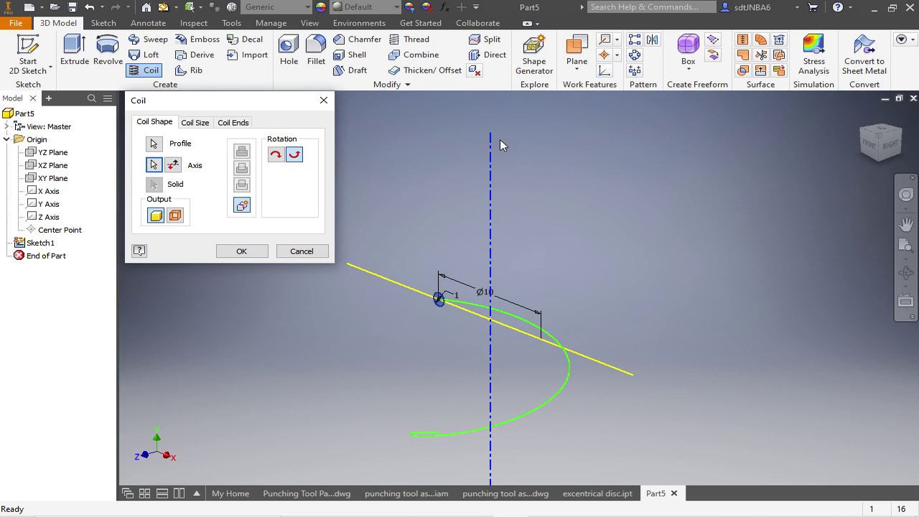
pyautogui.click(173, 165)
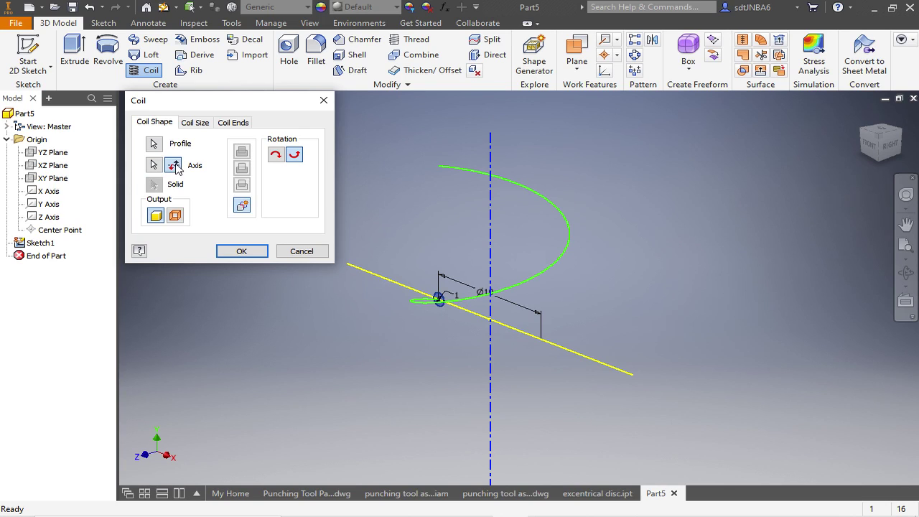
pyautogui.click(195, 123)
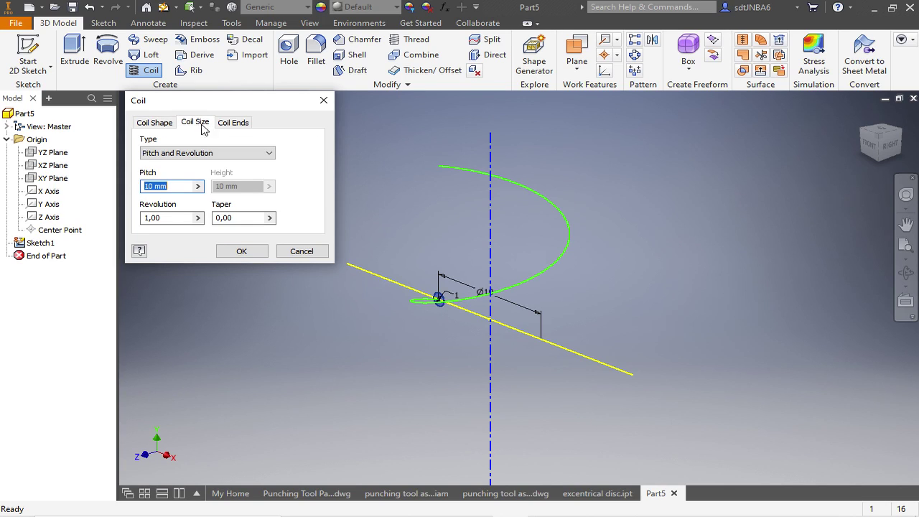
# Size the coil by Revolution and Height with 3 revolutions and 11 mm height
pyautogui.click(219, 154)
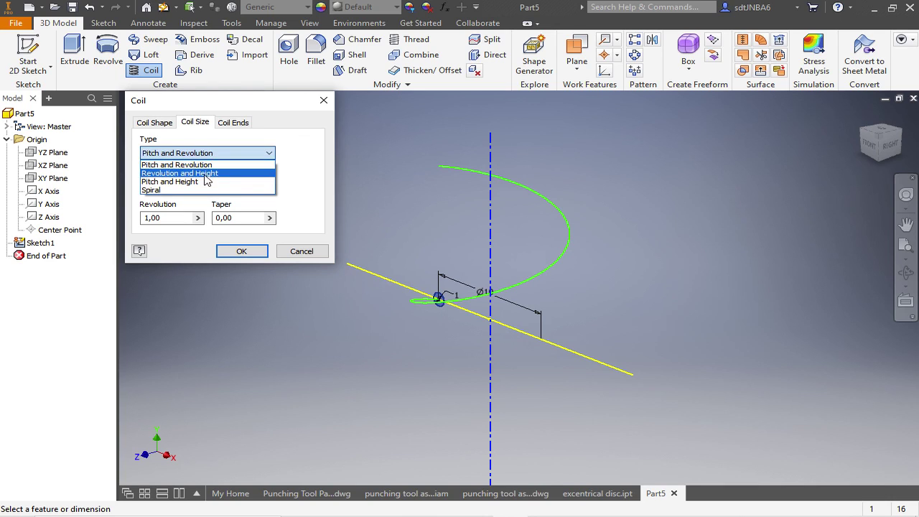
pyautogui.click(207, 174)
pyautogui.click(236, 187)
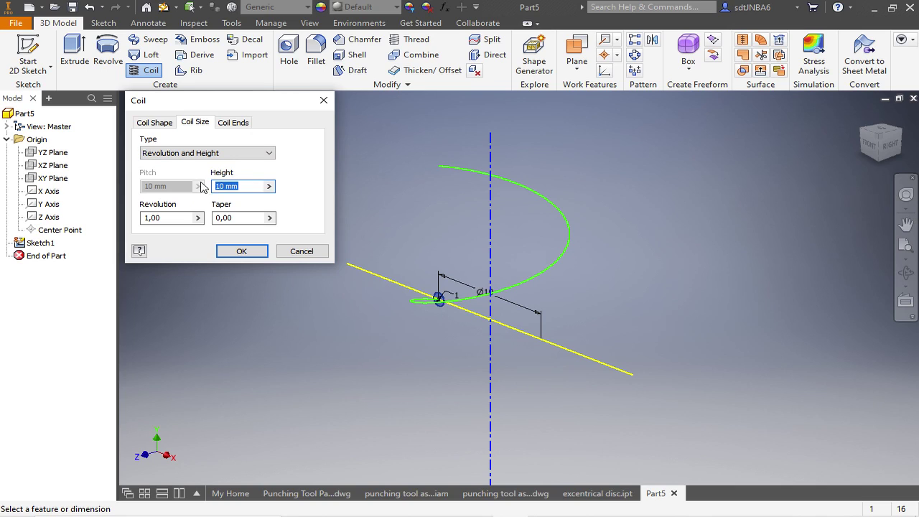
pyautogui.write('12')
pyautogui.click(146, 218)
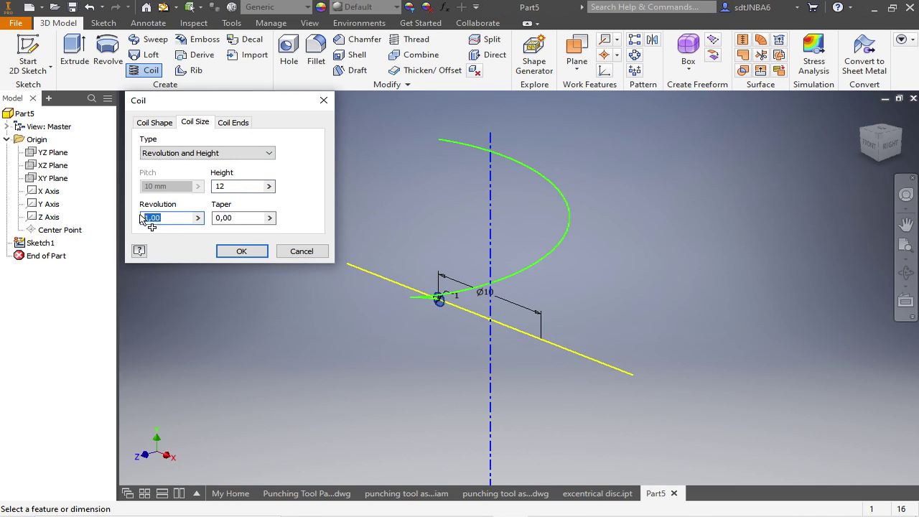
pyautogui.write('3')
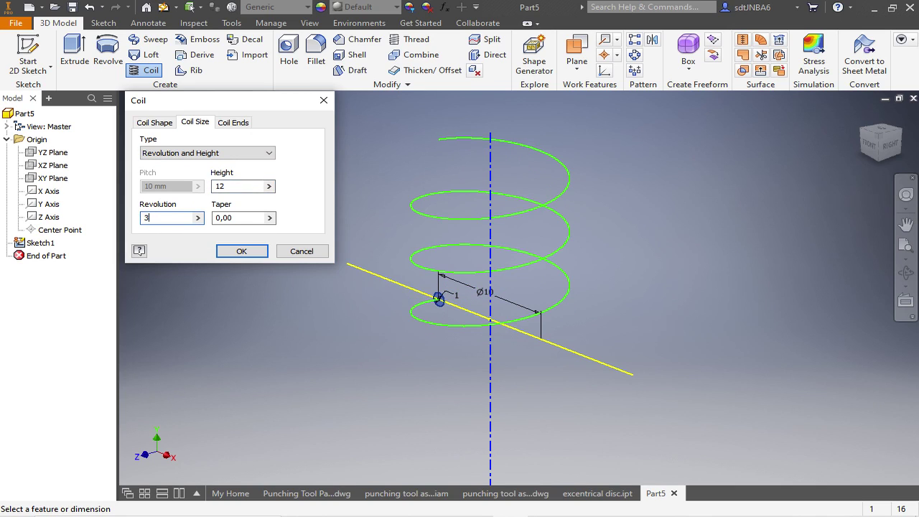
pyautogui.doubleClick(223, 186)
pyautogui.write('11')
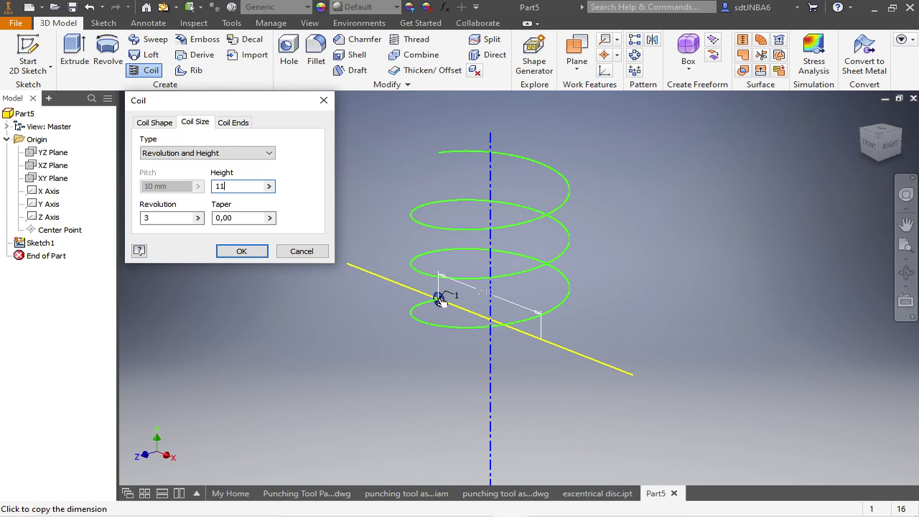
pyautogui.scroll(2, 441, 303)
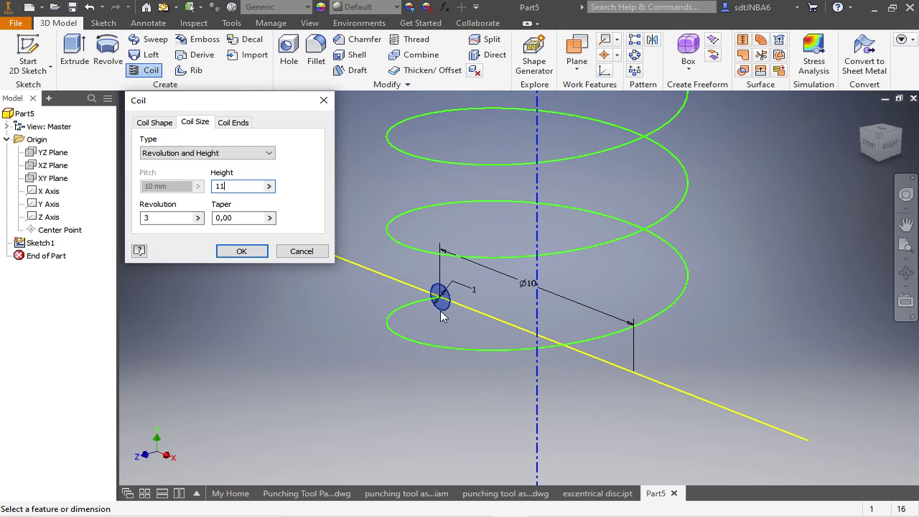
pyautogui.scroll(-3, 441, 315)
pyautogui.scroll(2, 459, 225)
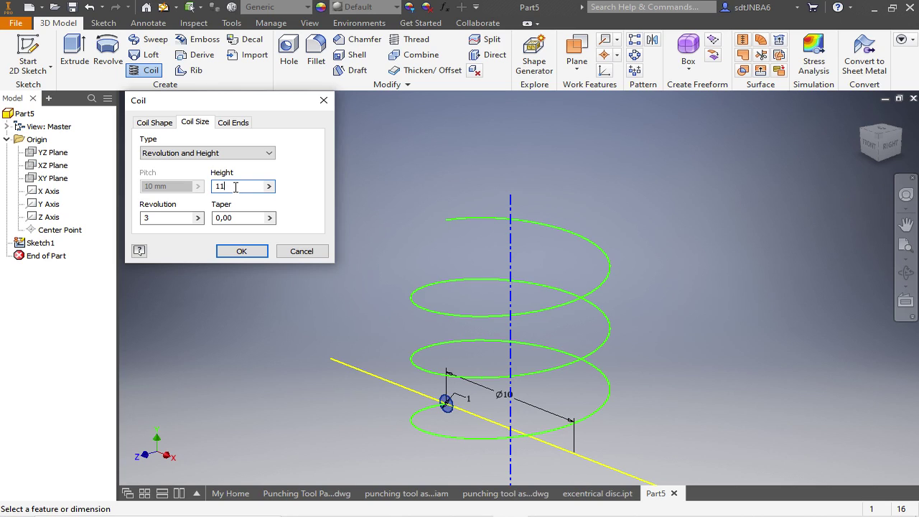
pyautogui.click(233, 122)
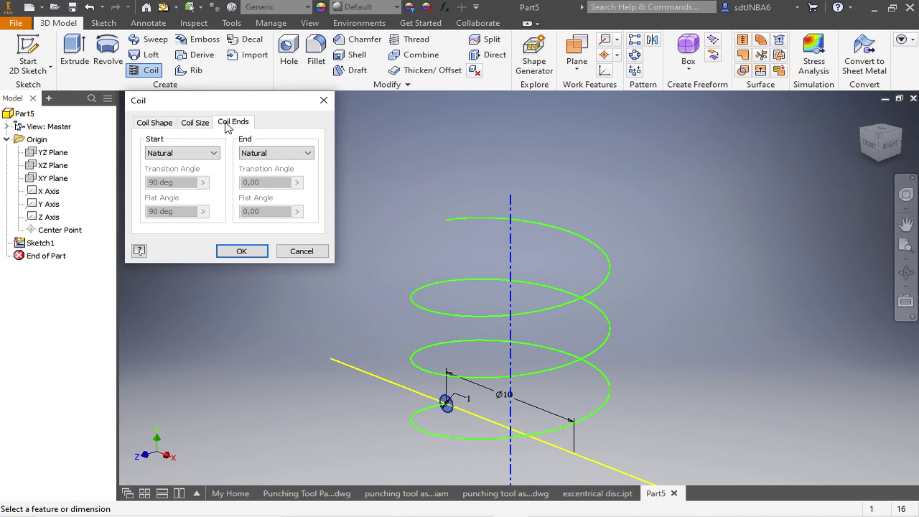
# Set both the start and end of the coil to Flat
pyautogui.click(213, 153)
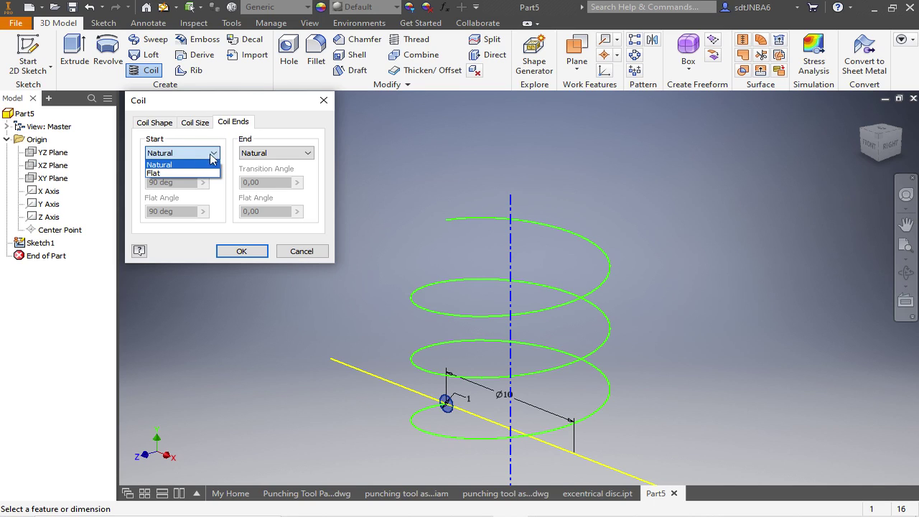
pyautogui.click(215, 154)
pyautogui.click(214, 153)
pyautogui.click(191, 173)
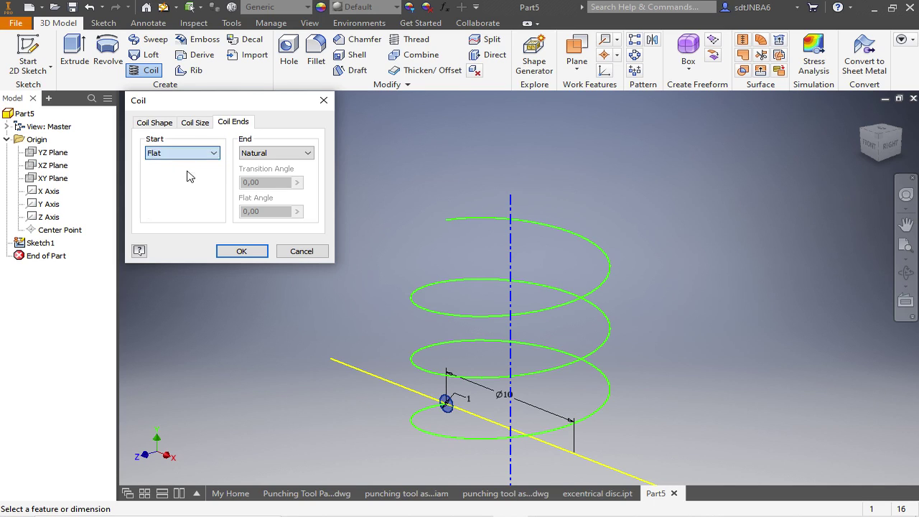
pyautogui.click(307, 153)
pyautogui.click(251, 173)
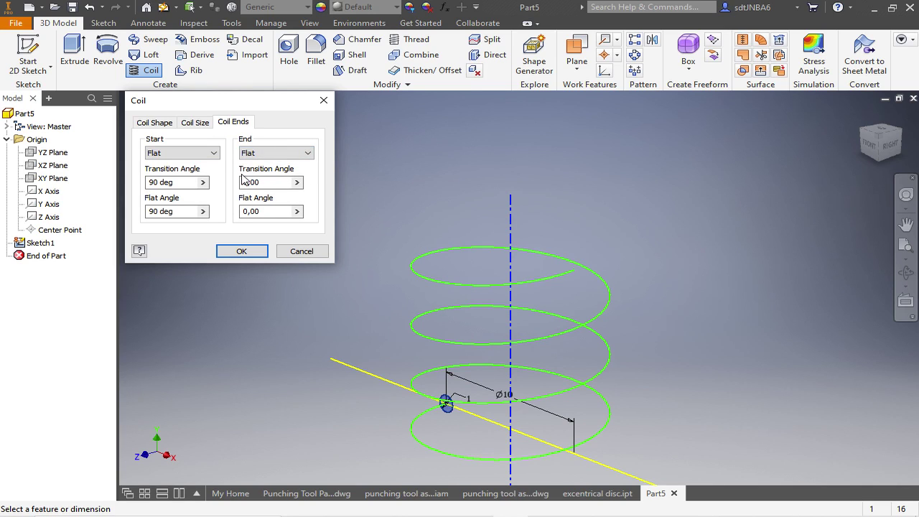
# Set both transition angles to 360 and the start flat angle to 0, then build the coil
pyautogui.click(203, 182)
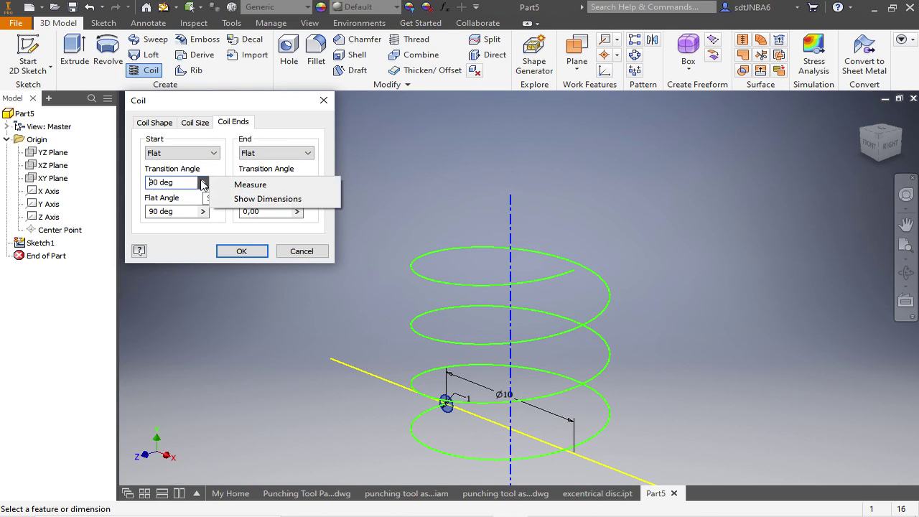
pyautogui.click(174, 182)
pyautogui.moveTo(182, 182); pyautogui.dragTo(145, 181)
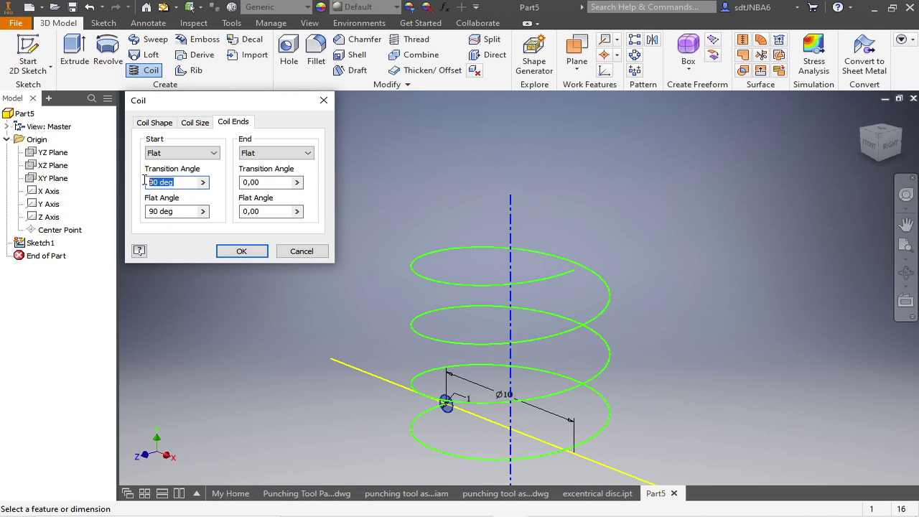
pyautogui.write('360')
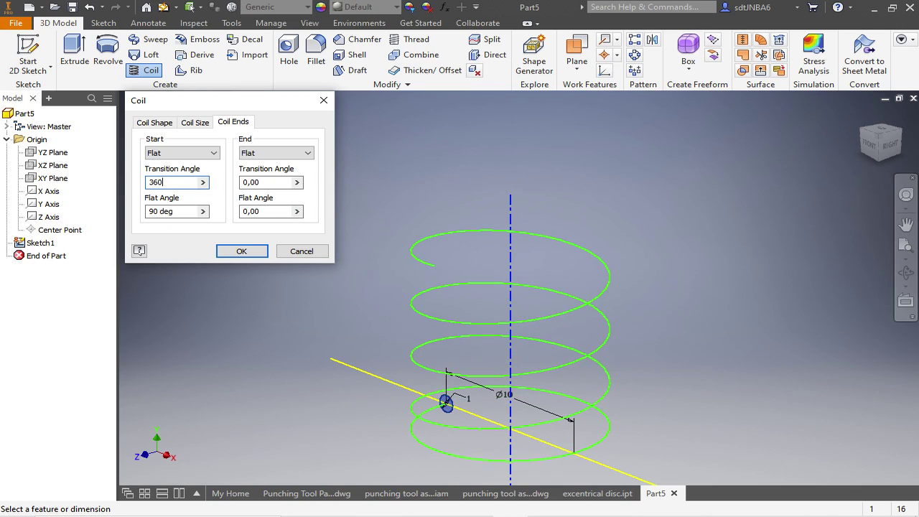
pyautogui.moveTo(267, 182); pyautogui.dragTo(241, 181)
pyautogui.write('360')
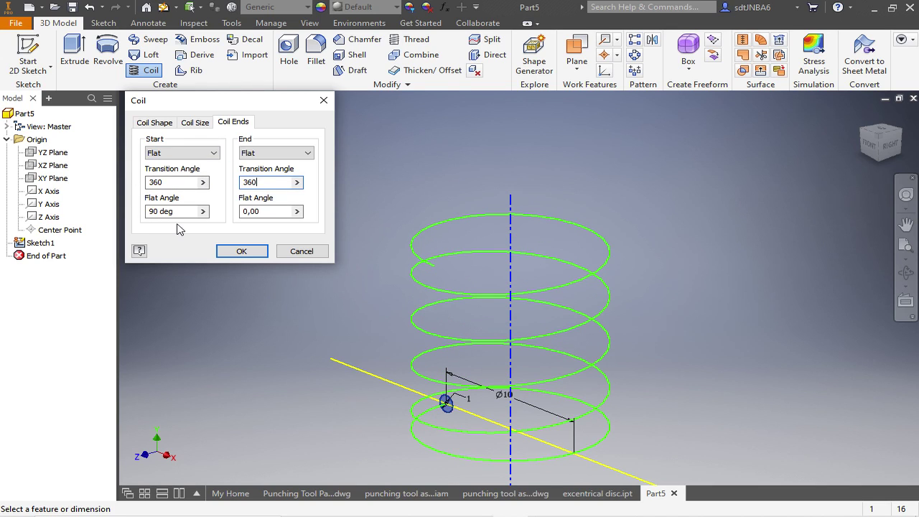
pyautogui.moveTo(184, 211); pyautogui.dragTo(144, 214)
pyautogui.write('0')
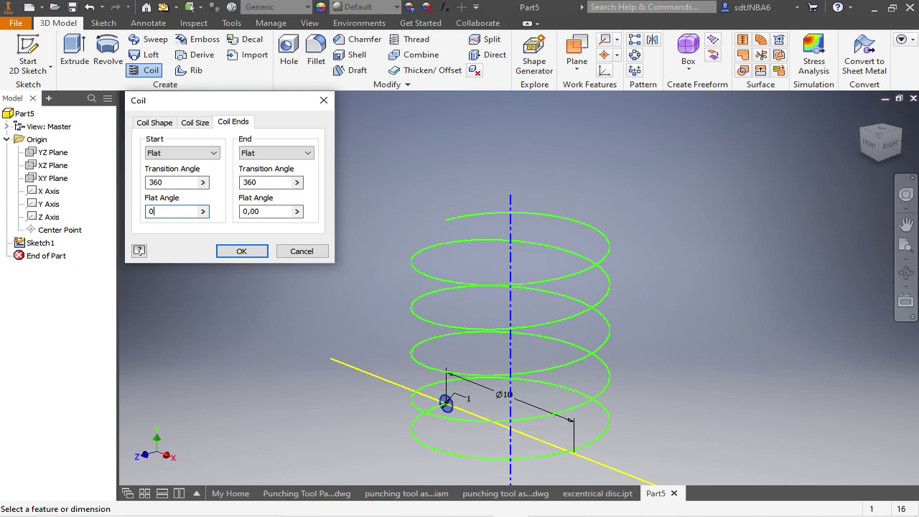
pyautogui.click(233, 251)
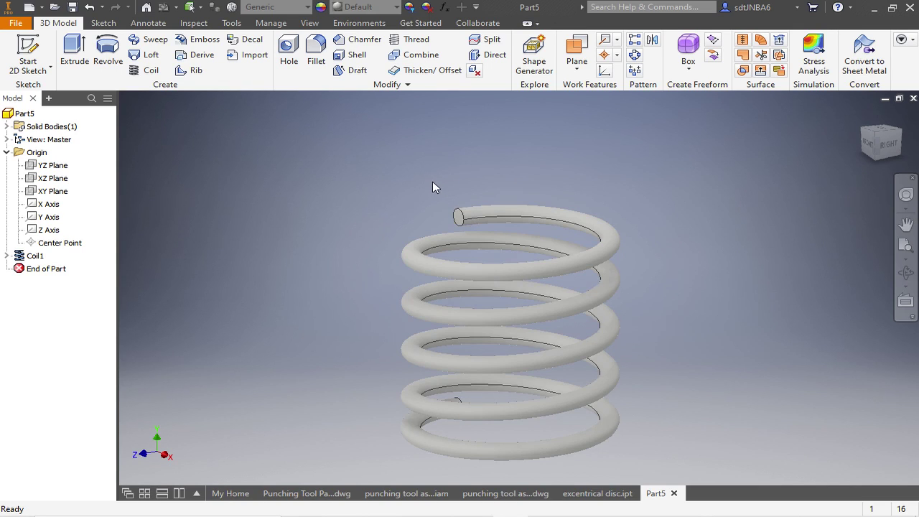
# Orbit the view to inspect the finished spring from the front
pyautogui.keyDown('shift'); pyautogui.moveTo(437, 177); pyautogui.dragTo(500, 171, button='middle'); pyautogui.keyUp('shift')
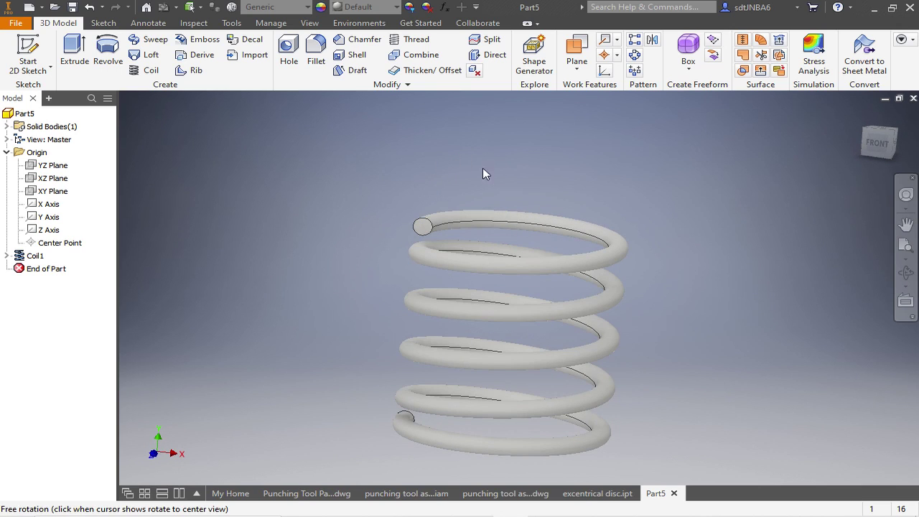